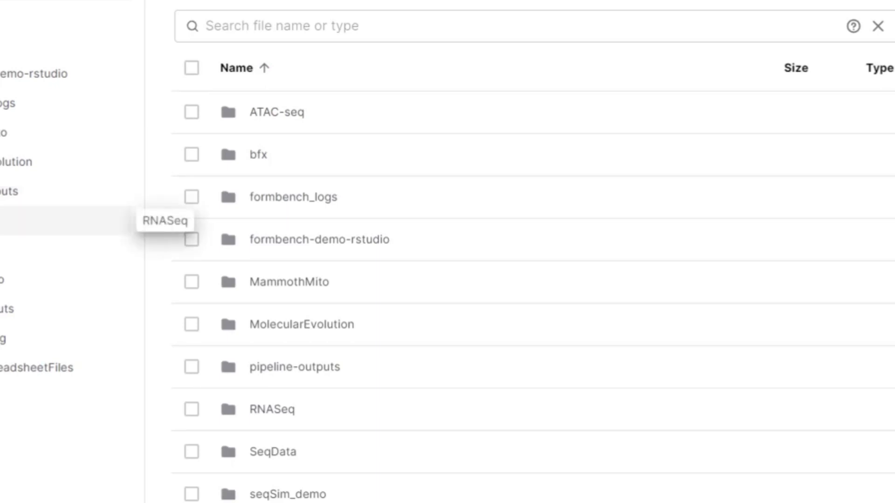
# Step: Open the RNASeq data folder and the Expression Analysis in RNASeq workflow, reviewing the workflow's overview diagram
pyautogui.click(10, 221)
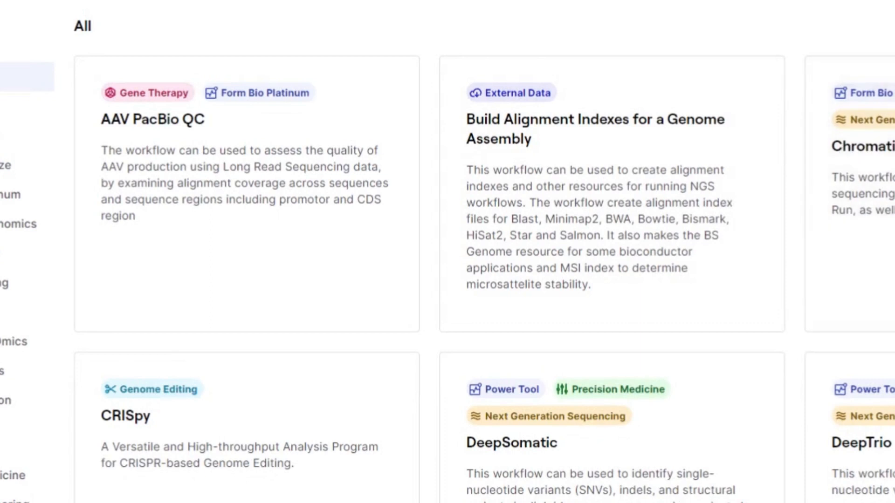
pyautogui.scroll(-15, 630, 329)
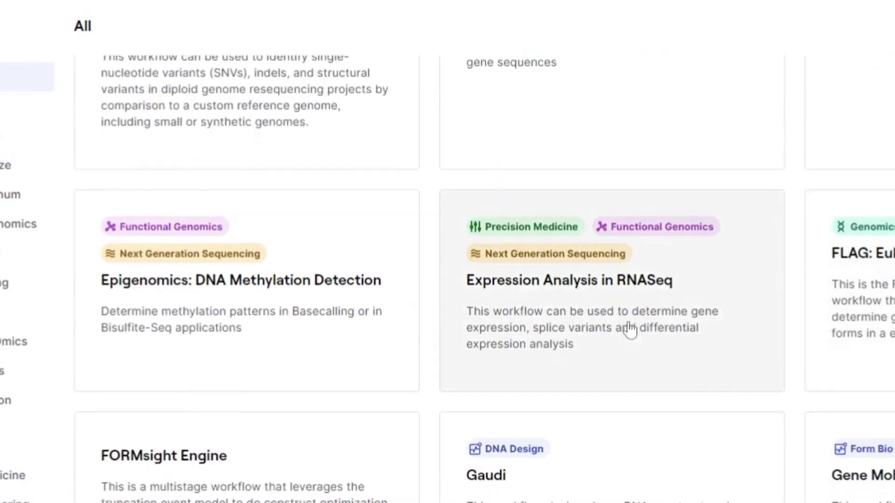
pyautogui.click(630, 329)
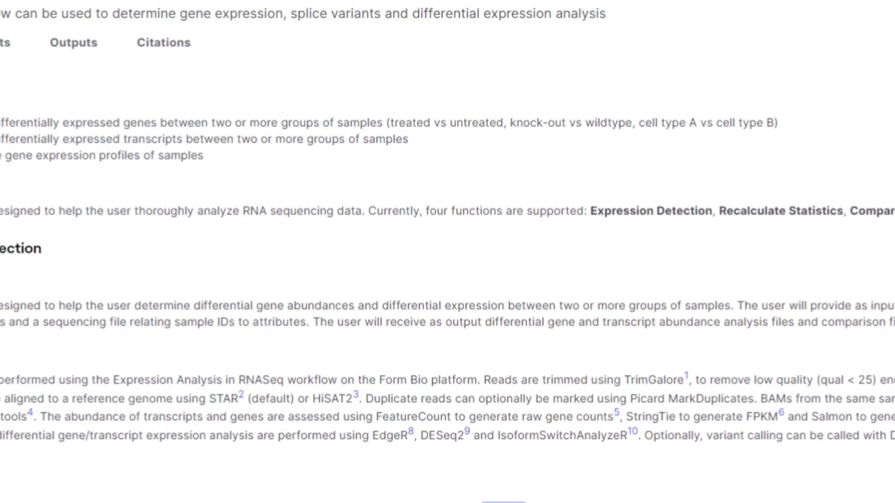
pyautogui.scroll(-10, 448, 282)
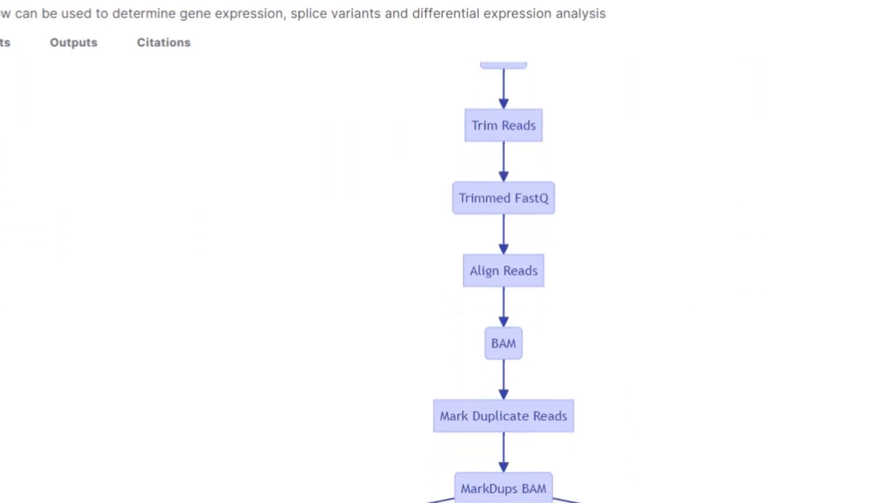
pyautogui.scroll(1, 503, 286)
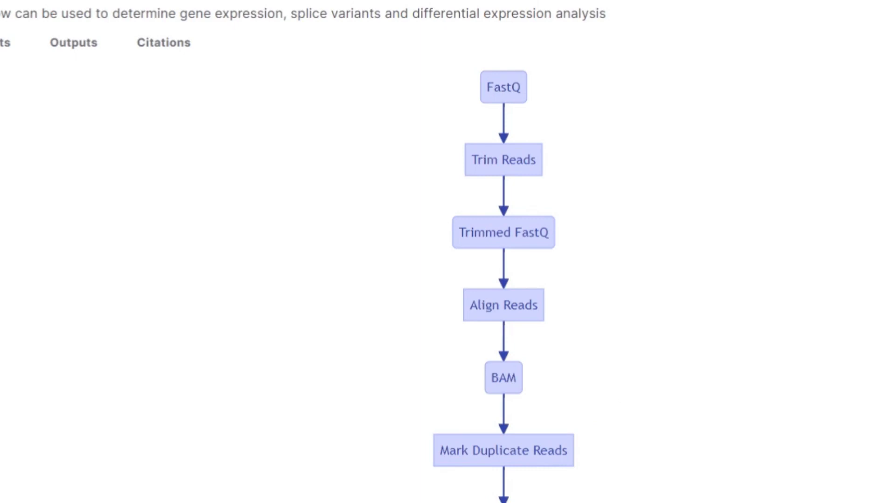
pyautogui.scroll(-4, 503, 280)
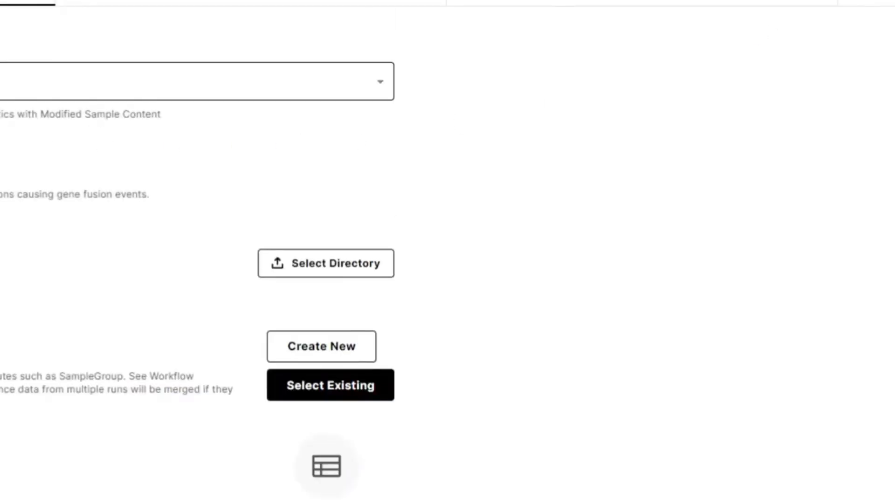
# Step: Choose the workflow's analysis function and set the RNASeq folder as the input directory
pyautogui.click(196, 82)
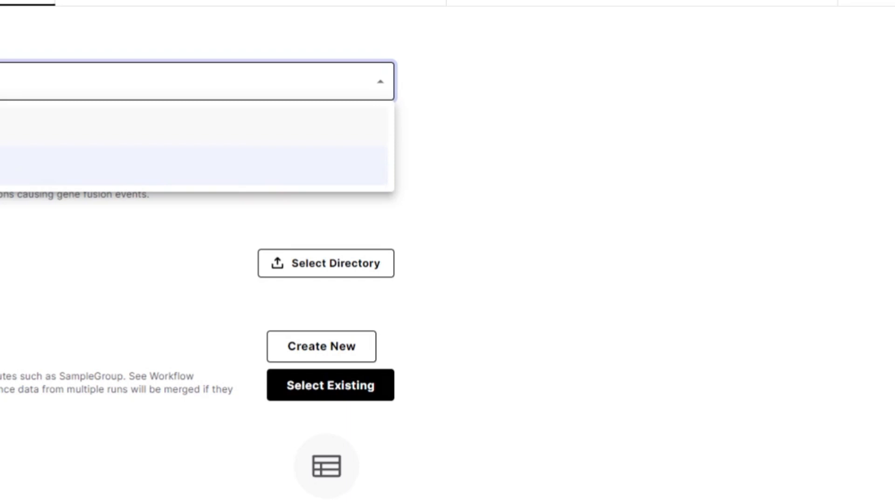
pyautogui.click(9, 166)
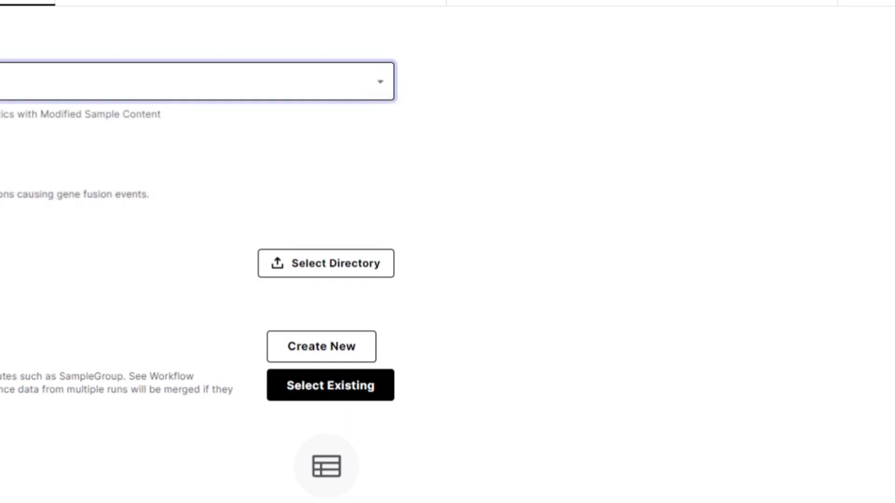
pyautogui.click(297, 279)
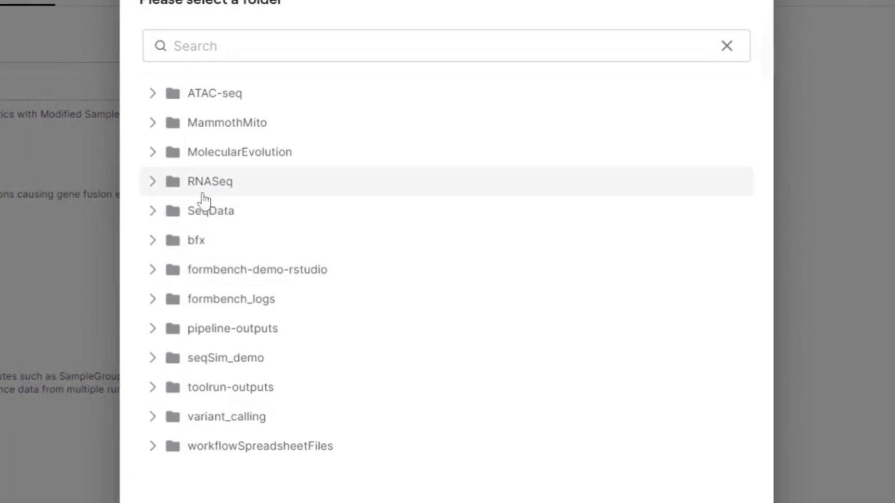
pyautogui.click(203, 193)
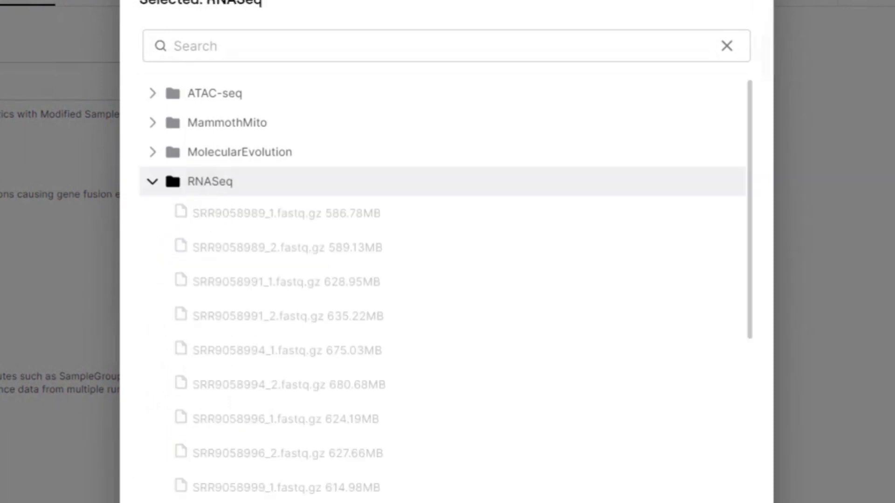
pyautogui.click(699, 502)
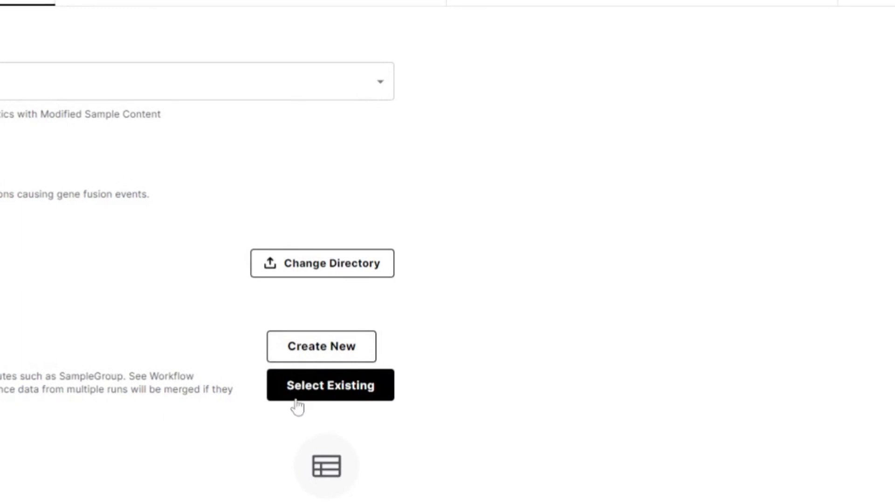
# Step: Load the existing HumanRNASeq_design.txt from the RNASeq folder as the sample table and continue to the parameter settings
pyautogui.click(318, 400)
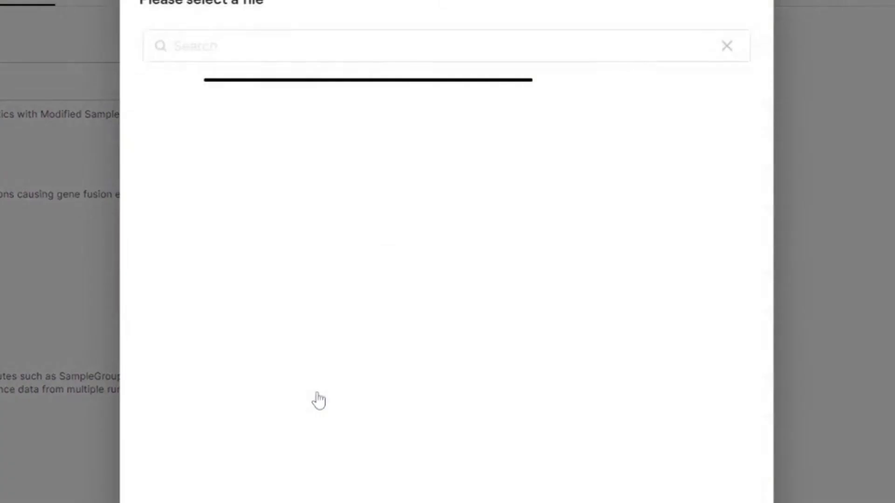
pyautogui.click(205, 188)
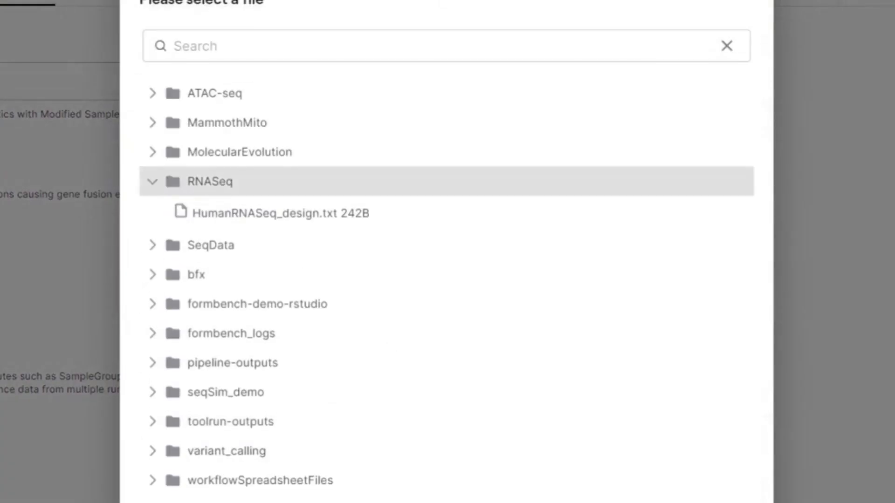
pyautogui.click(317, 223)
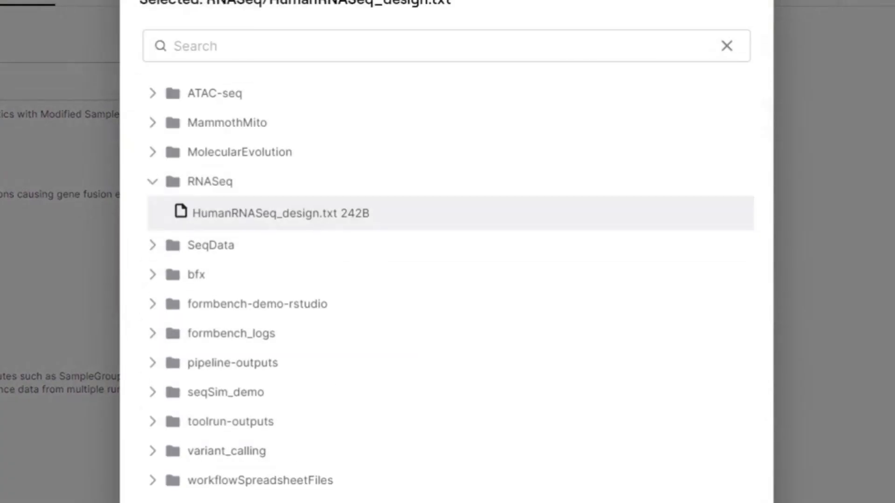
pyautogui.click(722, 502)
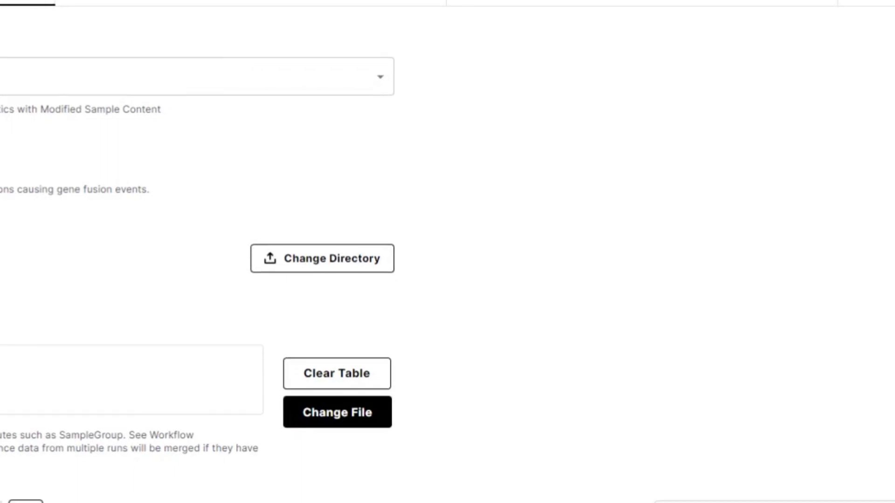
pyautogui.scroll(-5, 448, 254)
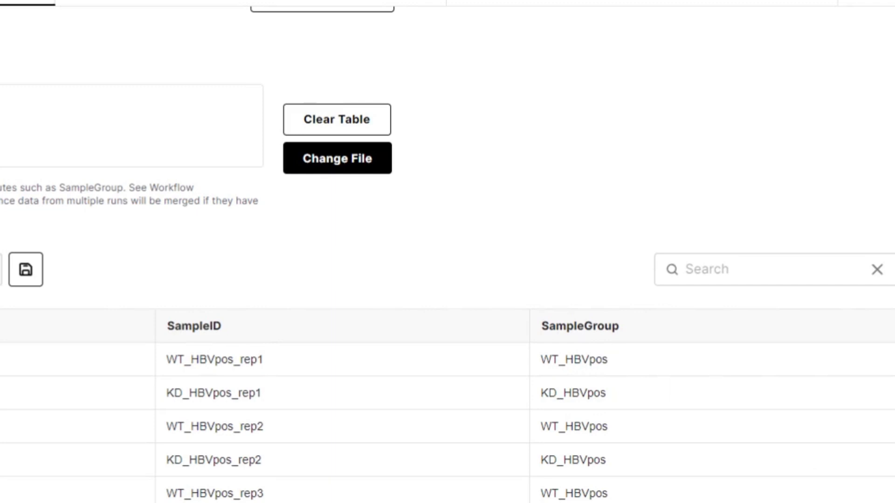
pyautogui.click(755, 502)
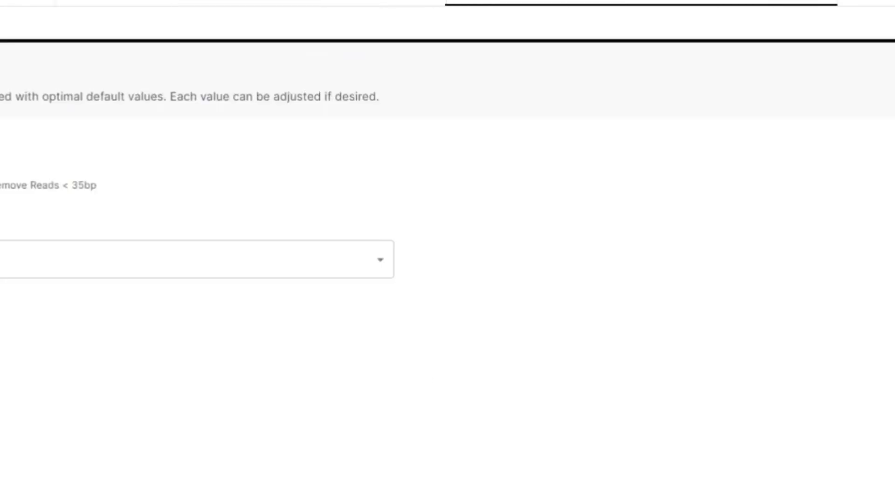
# Step: Go through the default analysis parameters and choose options for the read strand setting and the parameter directly below it
pyautogui.scroll(-3, 447, 251)
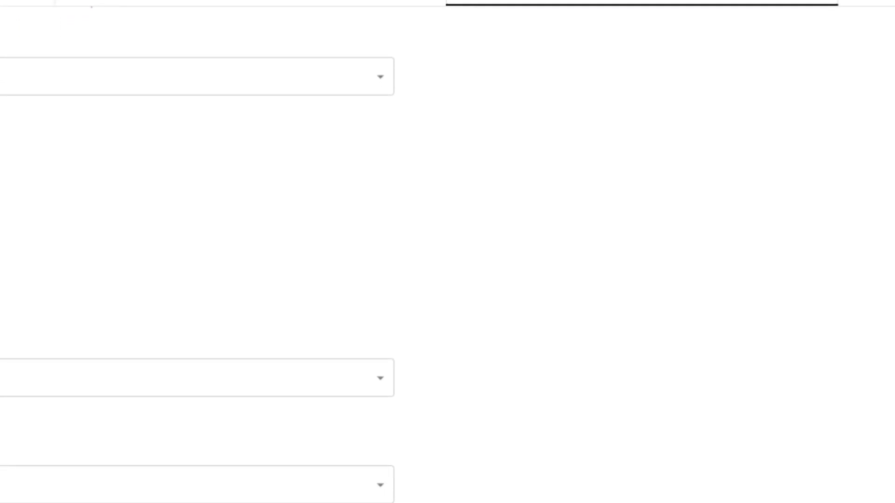
pyautogui.scroll(-1, 197, 275)
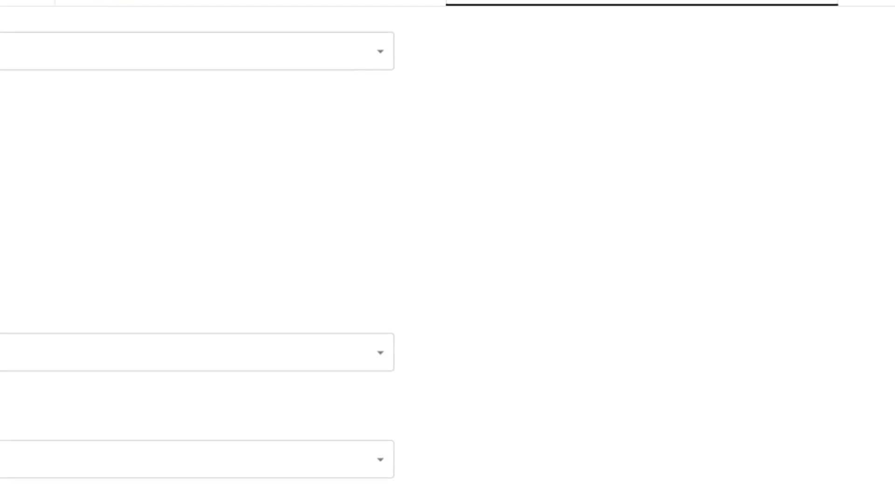
pyautogui.scroll(-3, 197, 252)
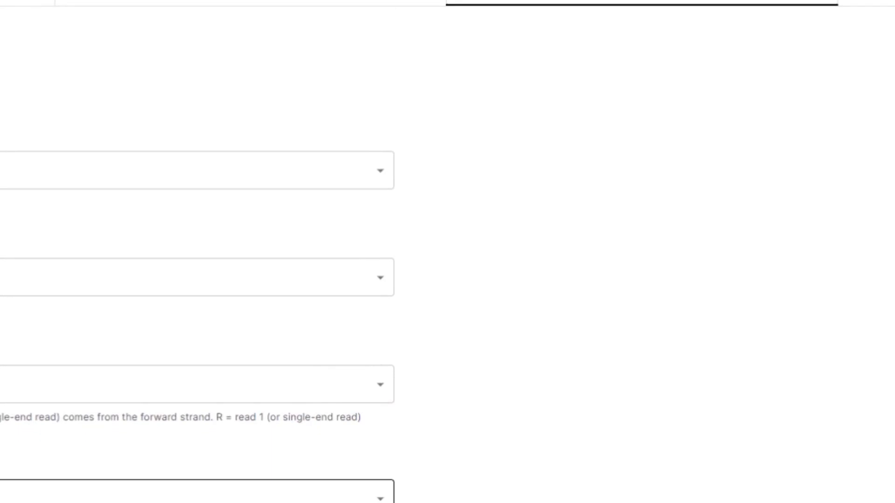
pyautogui.click(197, 497)
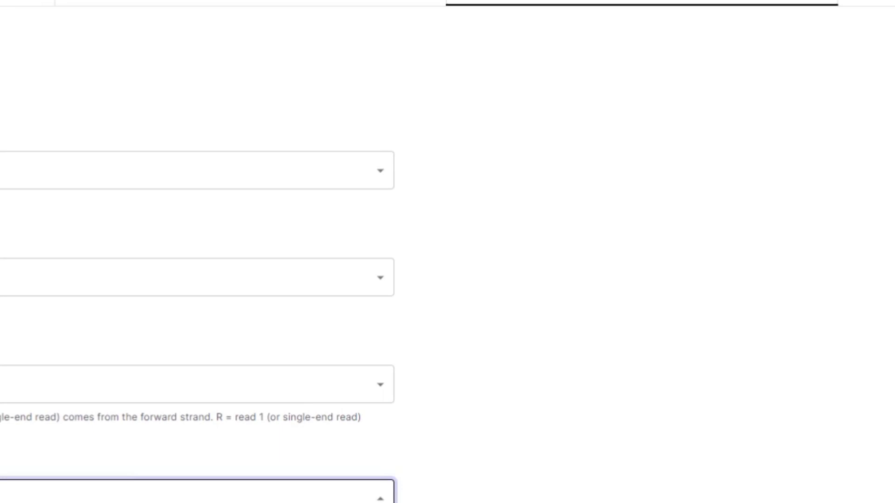
pyautogui.press('Down')
pyautogui.press('Return')
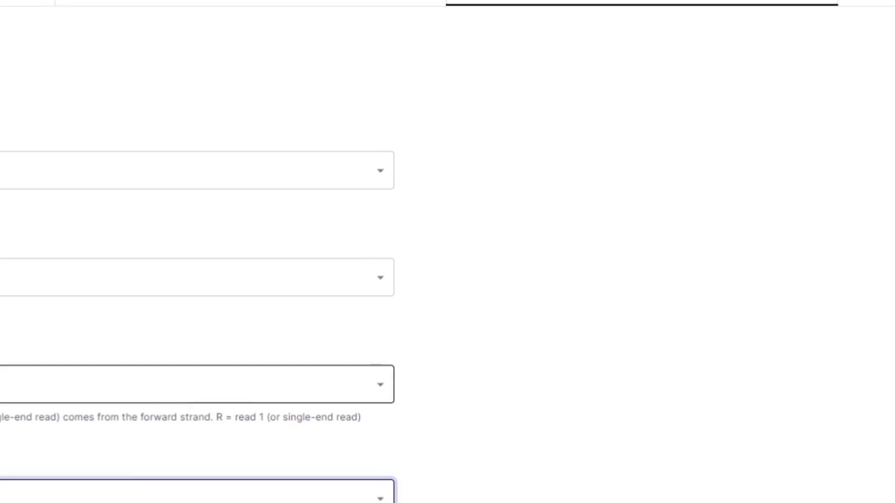
pyautogui.click(93, 384)
pyautogui.click(93, 470)
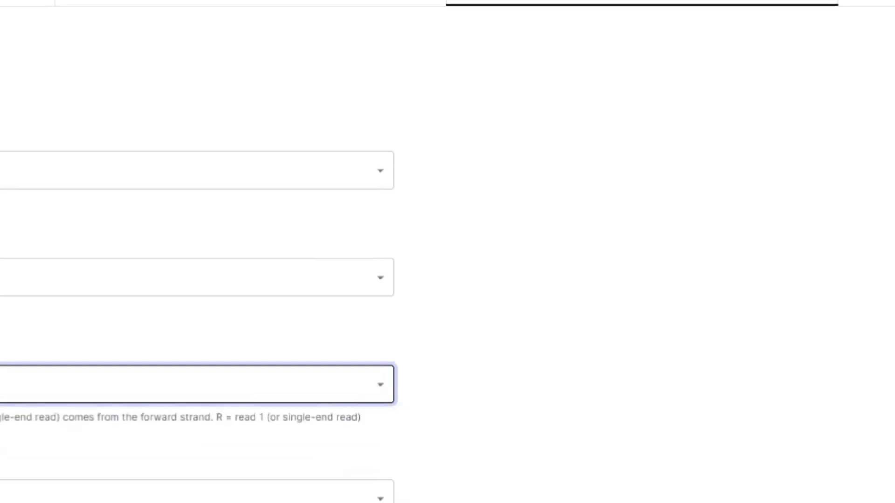
pyautogui.click(401, 501)
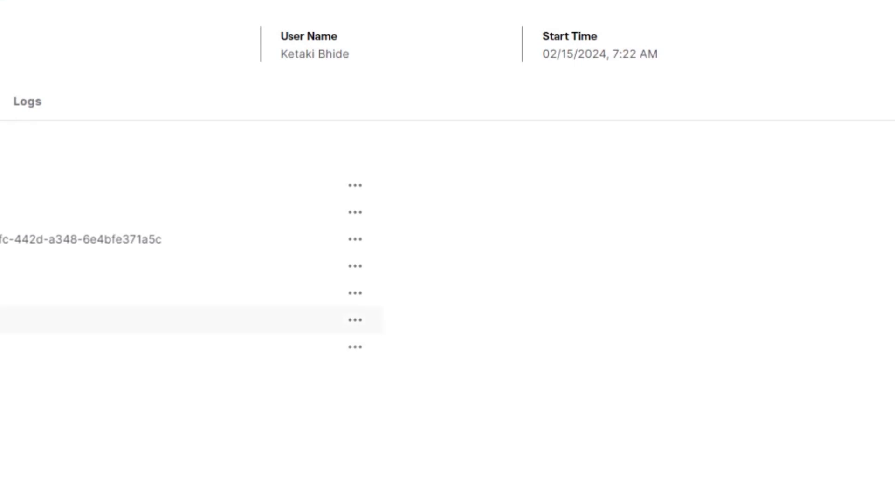
# Step: Preview KD_HBVpos_WT_HBVpos.edgeR.txt and the two text result files below it in the completed run's outputs
pyautogui.moveTo(379, 315); pyautogui.dragTo(383, 363)
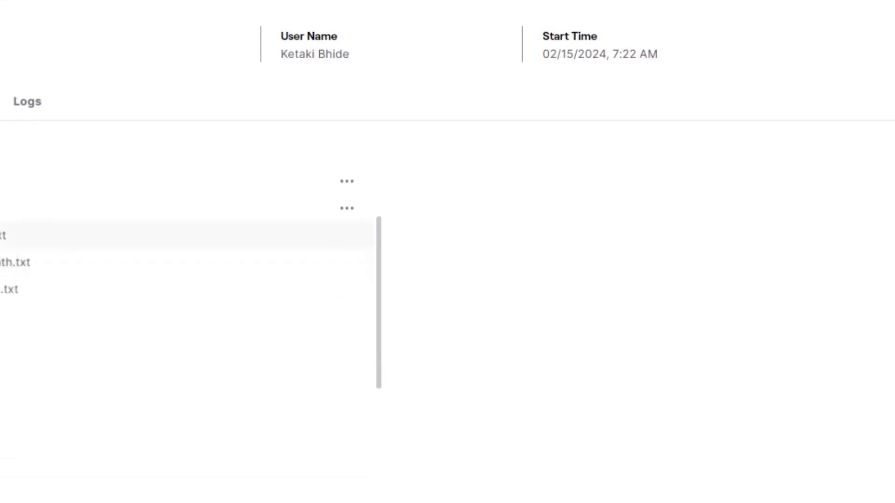
pyautogui.click(3, 236)
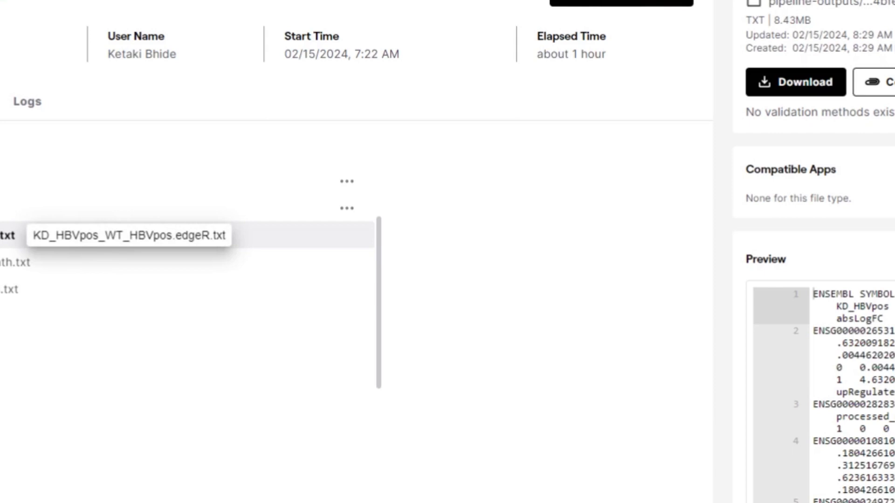
pyautogui.click(63, 267)
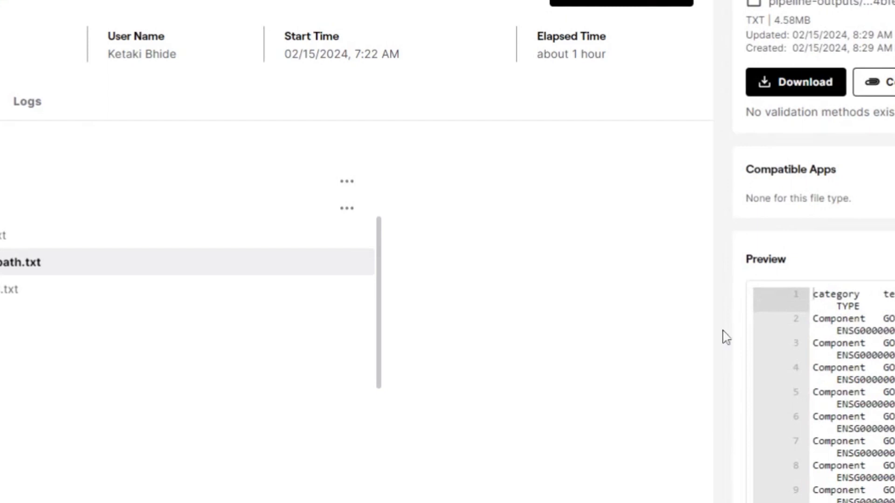
pyautogui.click(9, 290)
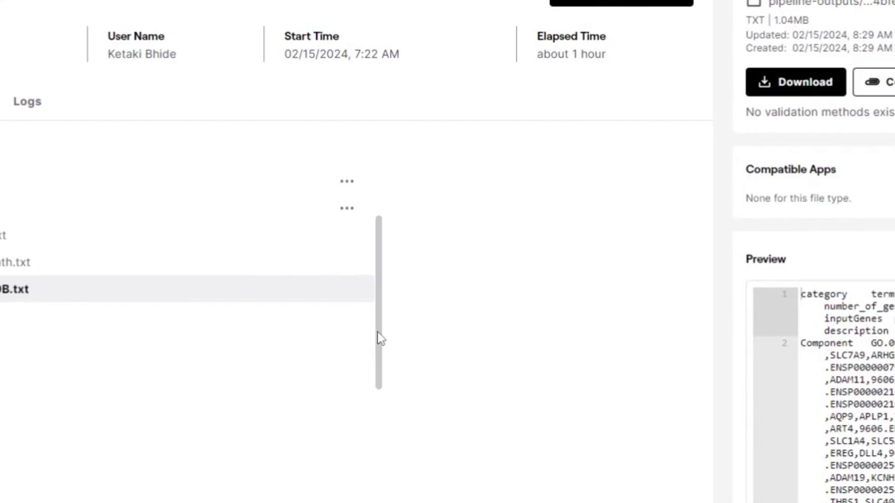
# Step: Open the MultiQC RNAseq Analysis Report from the run outputs, examine its General Statistics and close it
pyautogui.moveTo(381, 340); pyautogui.dragTo(372, 499)
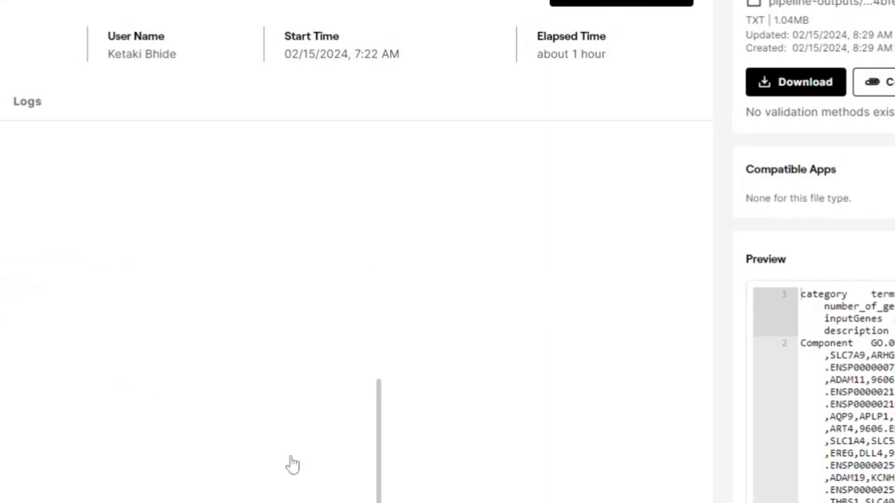
pyautogui.moveTo(379, 485); pyautogui.dragTo(379, 502)
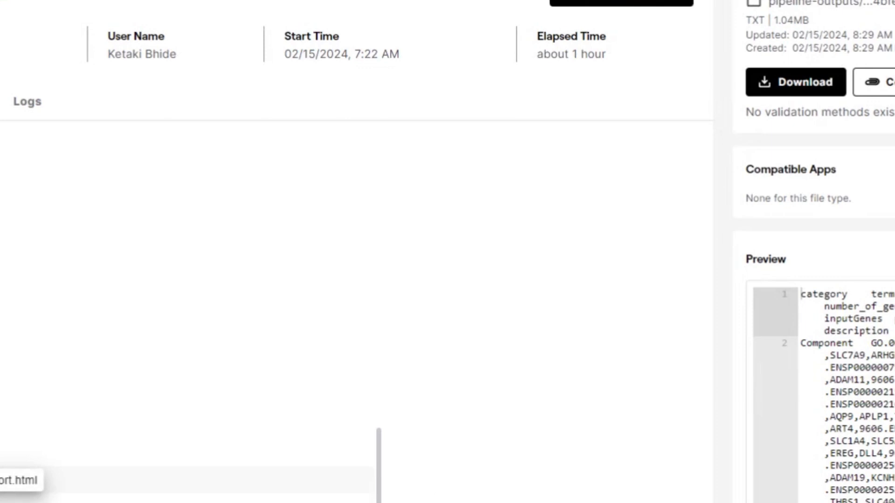
pyautogui.click(9, 480)
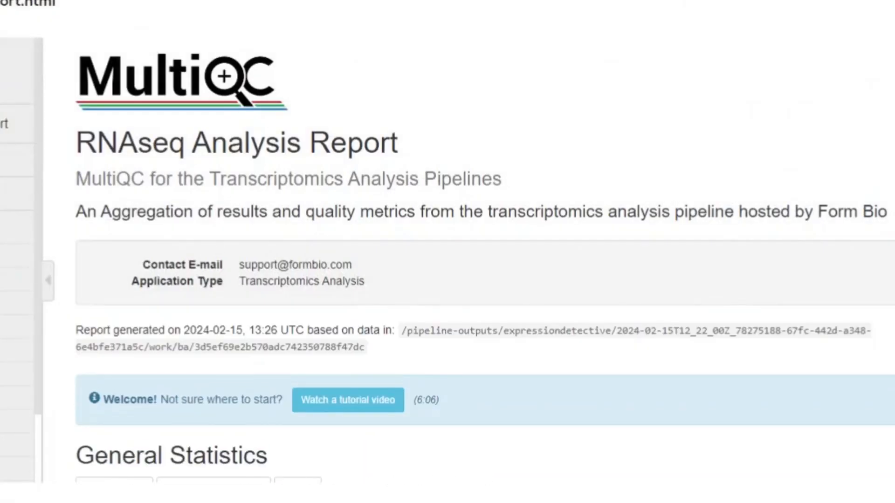
pyautogui.scroll(-5, 373, 286)
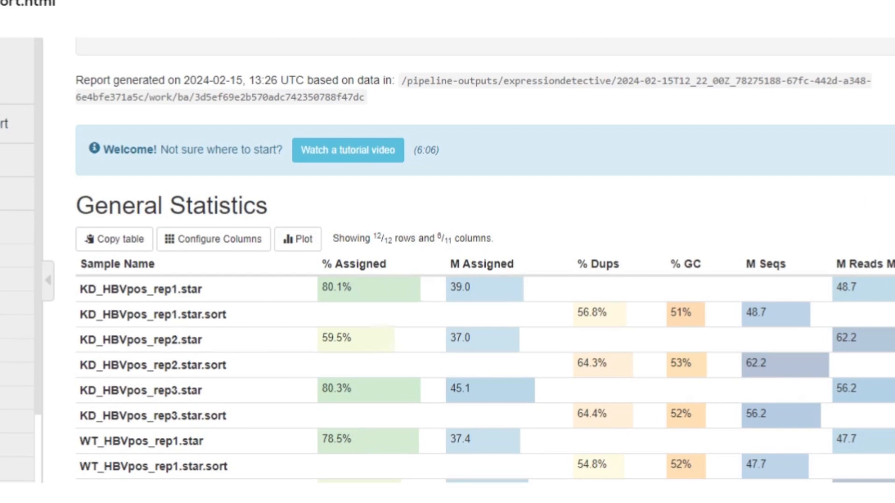
pyautogui.scroll(-10, 485, 261)
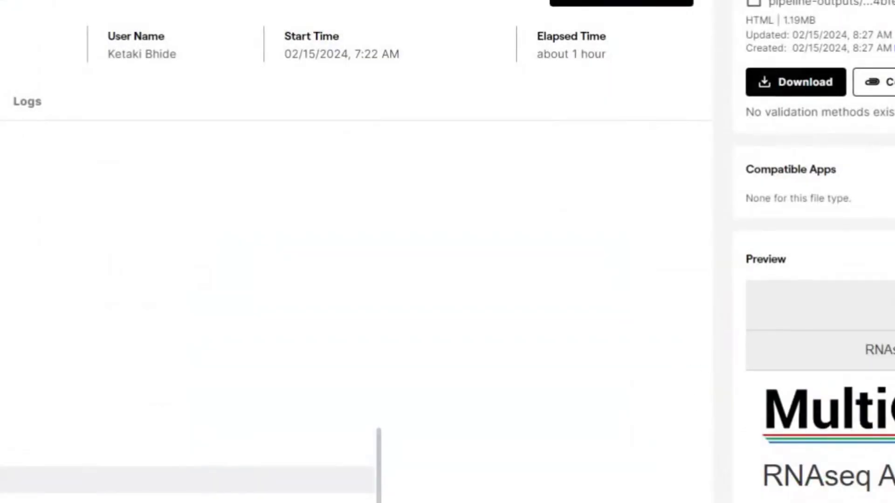
pyautogui.press('Escape')
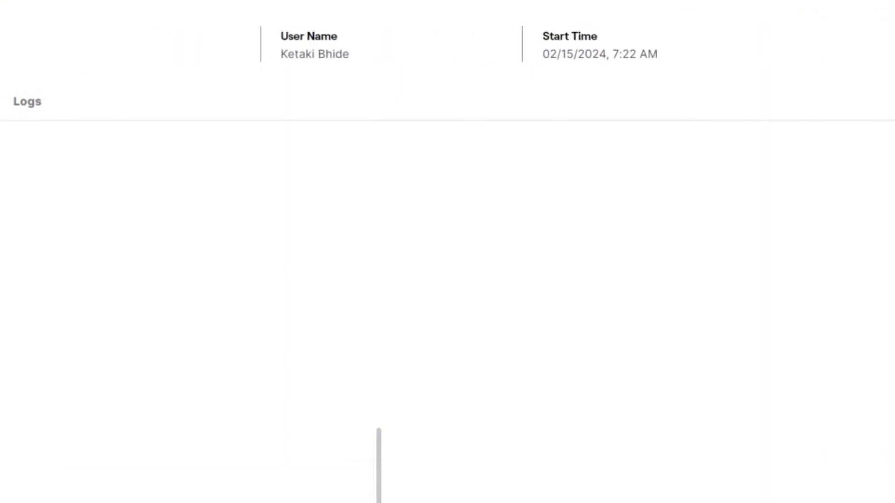